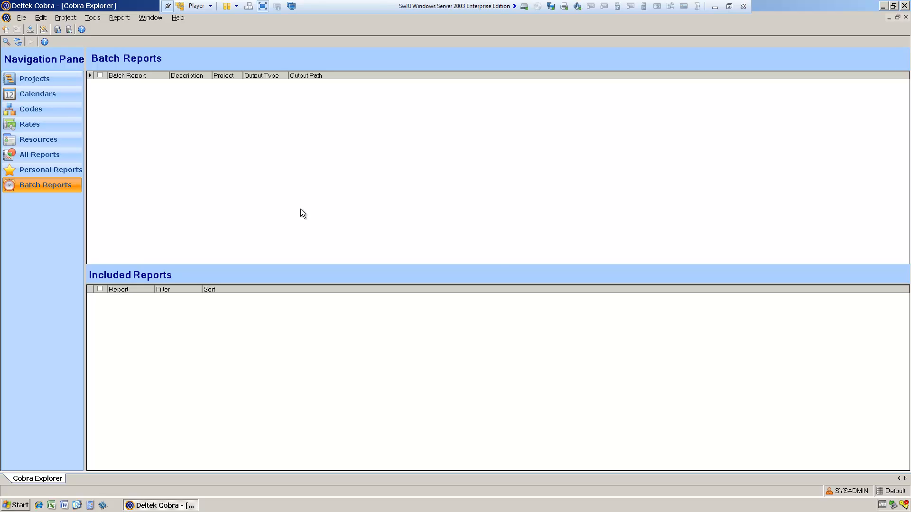
Step: Create a batch report named "ZaSI Monthly Pack" with the description "ZaSI Monthly reports"
right_click(323, 100)
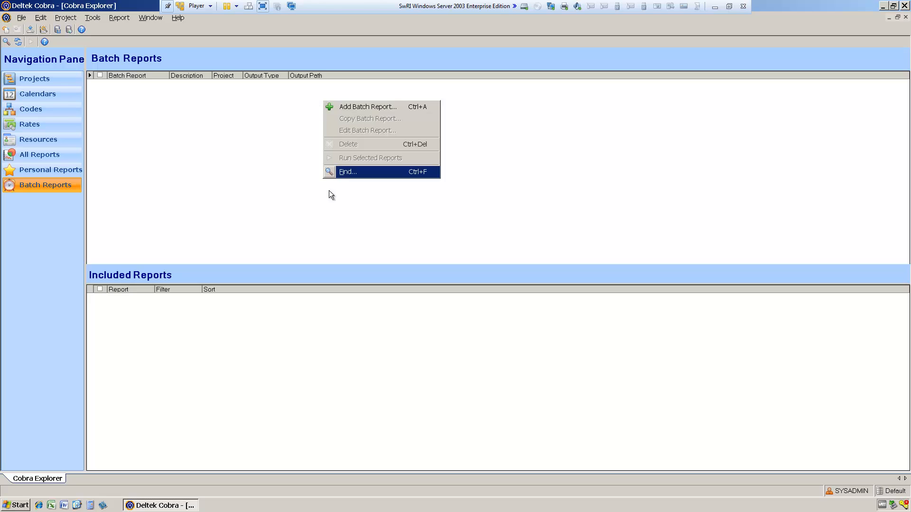
click(365, 107)
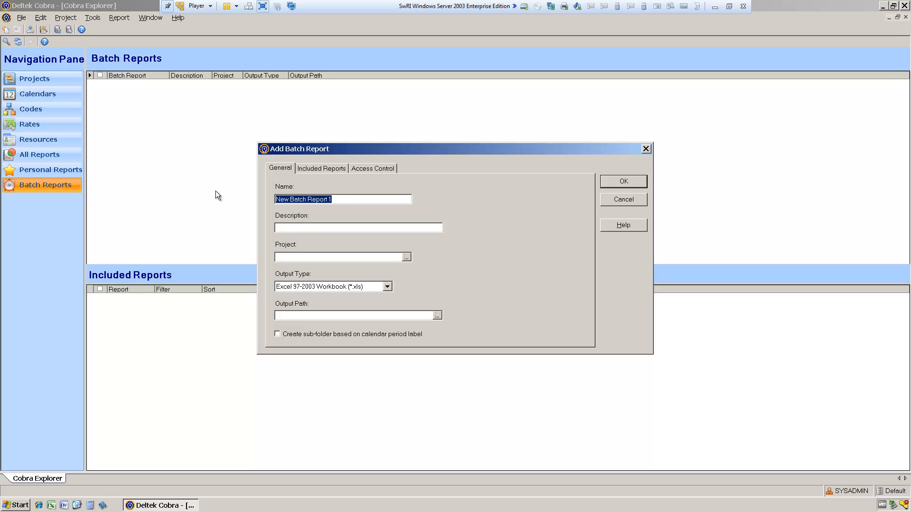
text(Z)
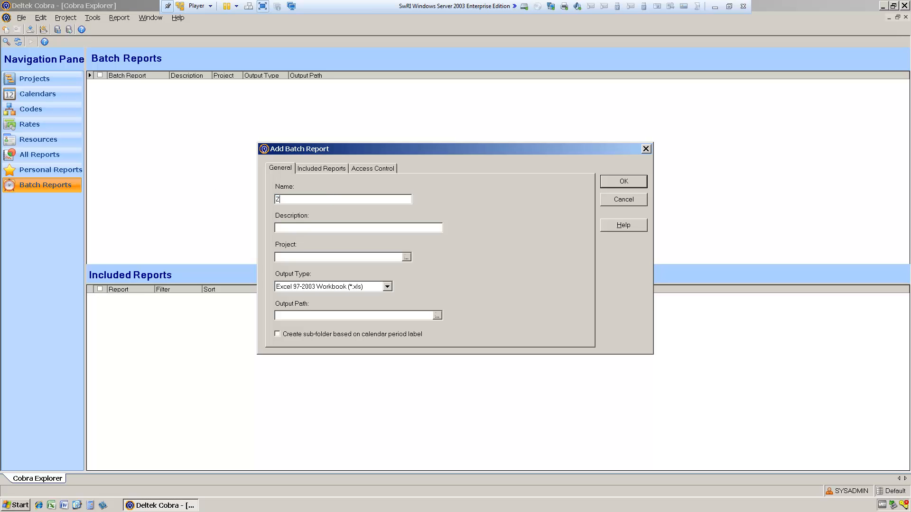
text(aSl )
text(Monthly)
text( Pack)
click(320, 231)
text(Zasi)
key(BackSpace)
key(BackSpace)
text(SI Monthly reports)
Step: Assign the ZASi project to the new batch report
click(407, 258)
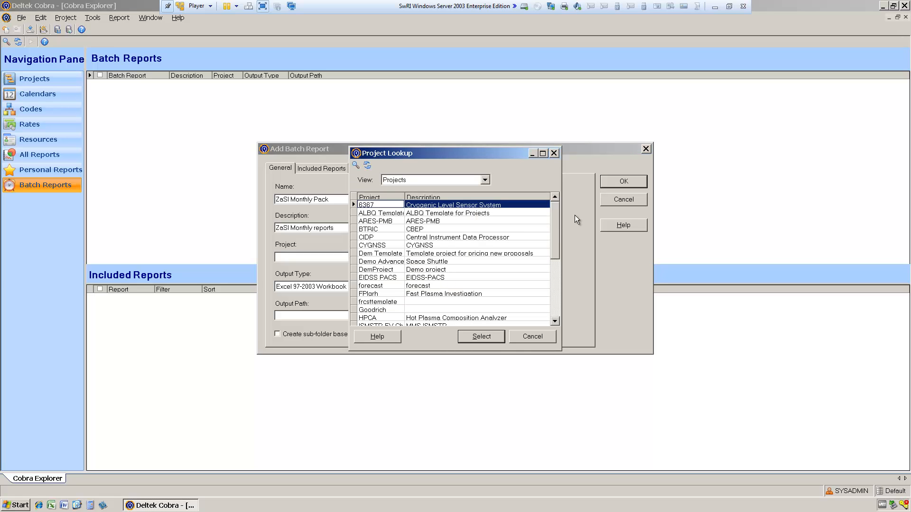
drag(553, 226, 554, 285)
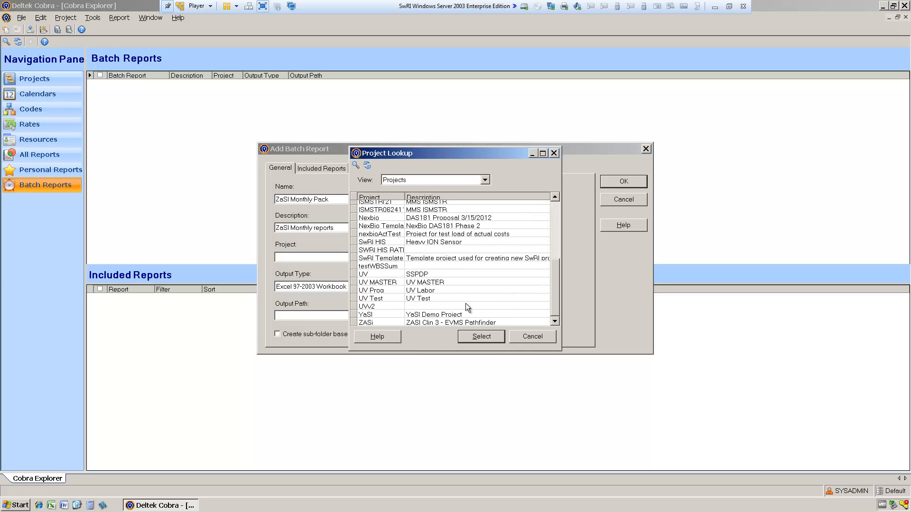
click(378, 323)
click(483, 336)
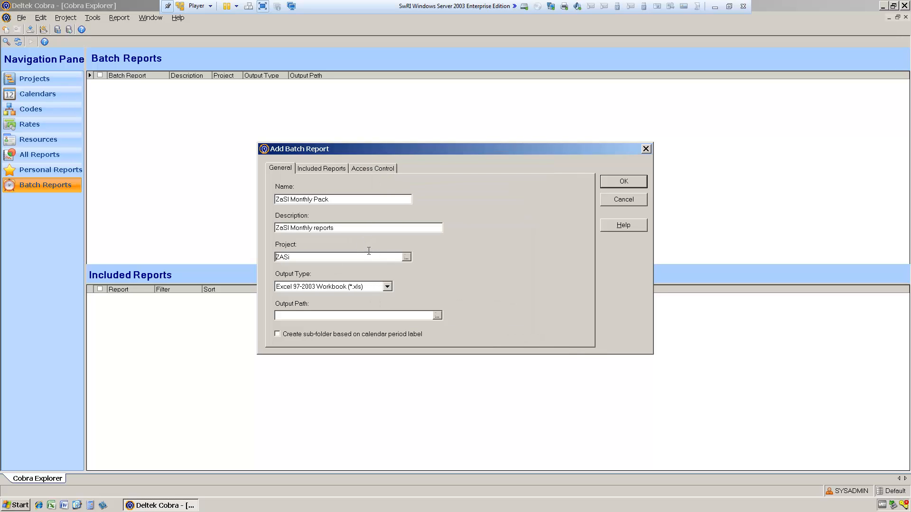
Step: Set the batch output to Adobe PDF files saved on the Desktop, with a sub-folder based on the calendar period label
click(388, 289)
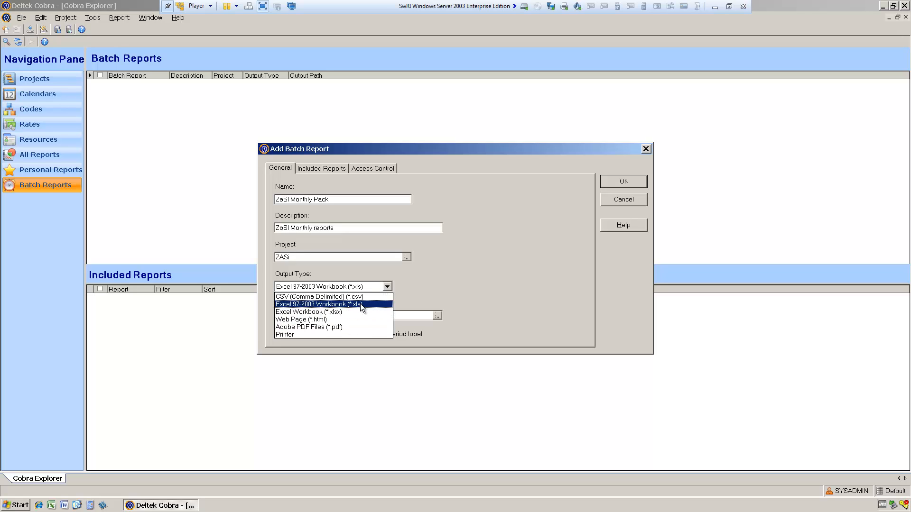
click(343, 327)
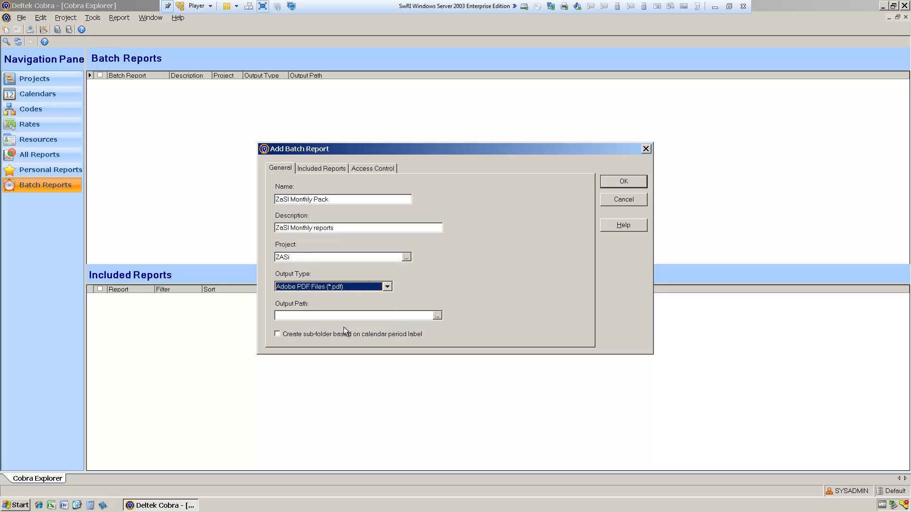
click(438, 314)
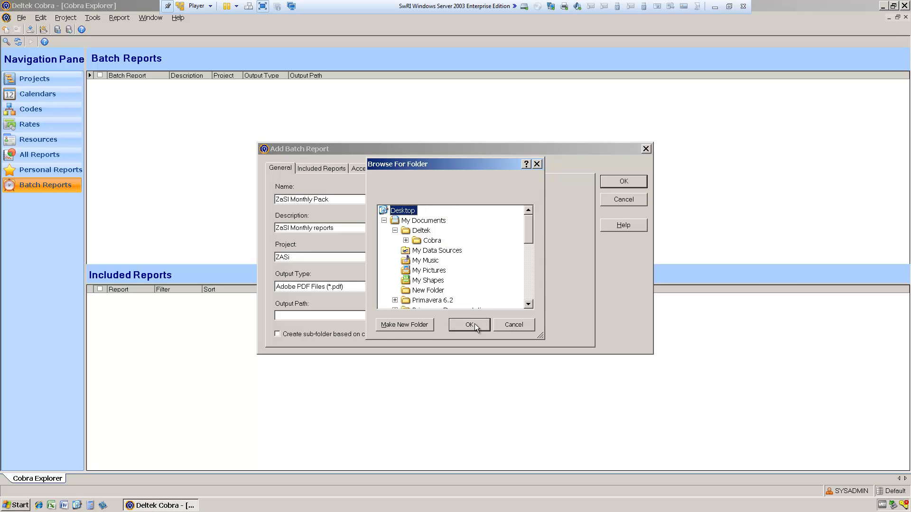
click(476, 328)
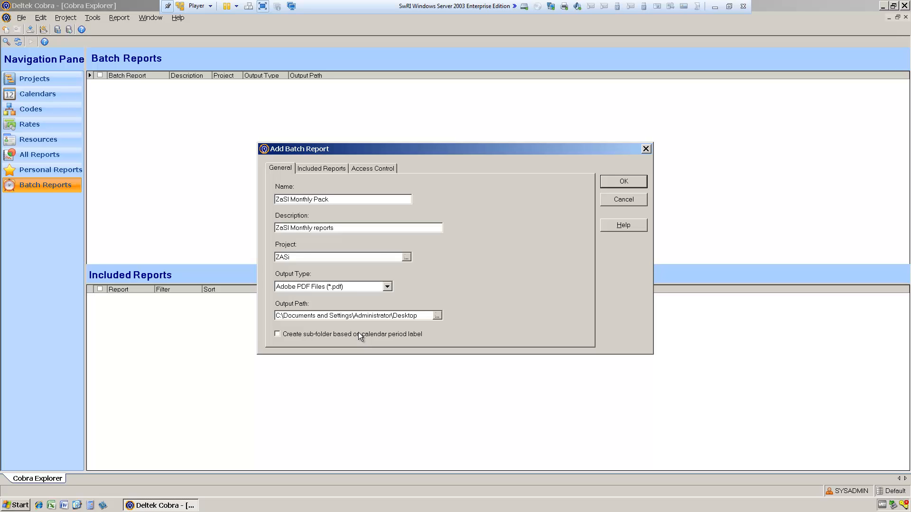
click(285, 336)
Step: Include the CPR Format 1, CPR Format 2 and Earned Value reports in the batch
click(326, 166)
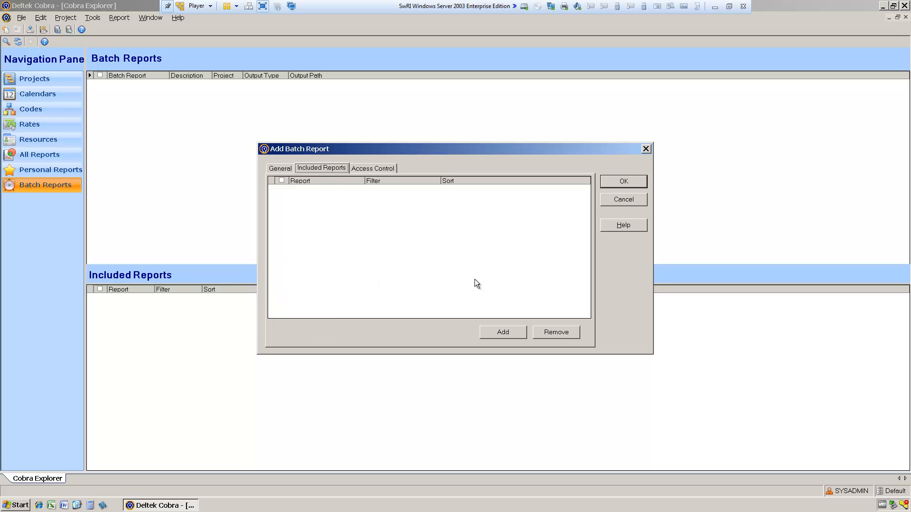
click(503, 332)
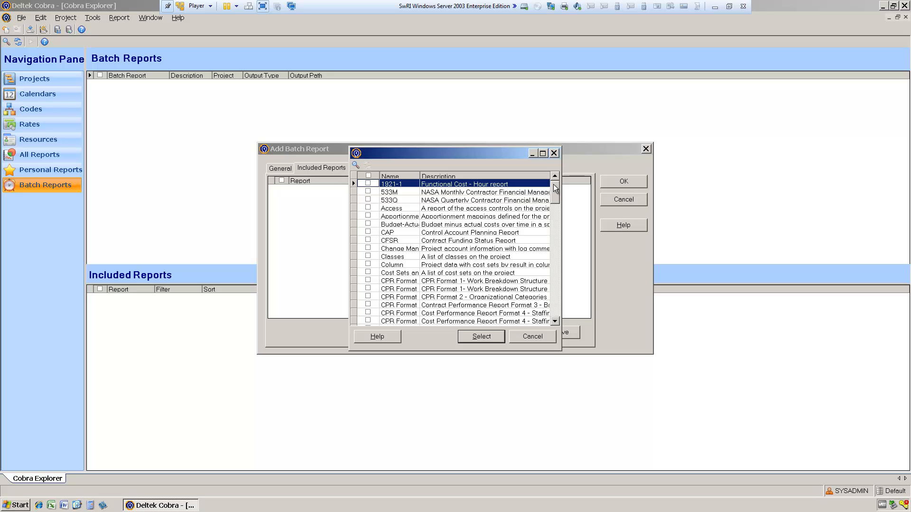
drag(420, 176, 498, 176)
click(368, 280)
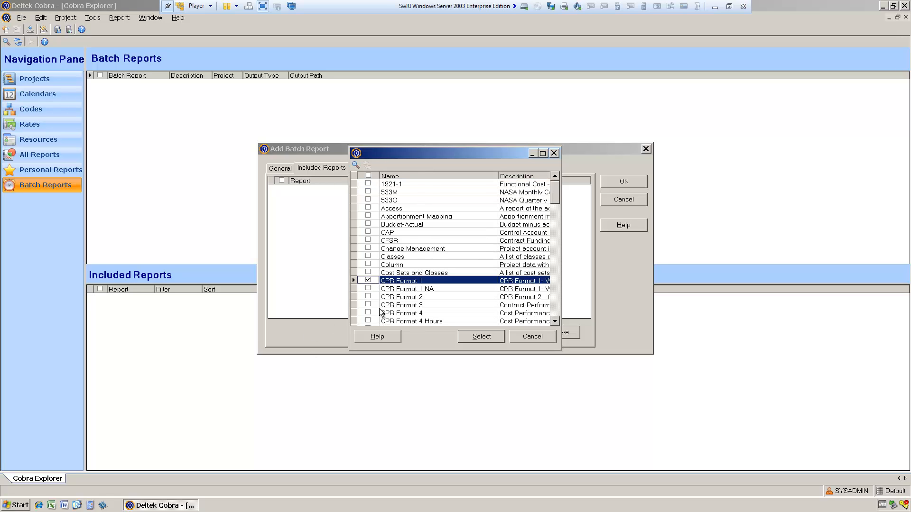
click(368, 296)
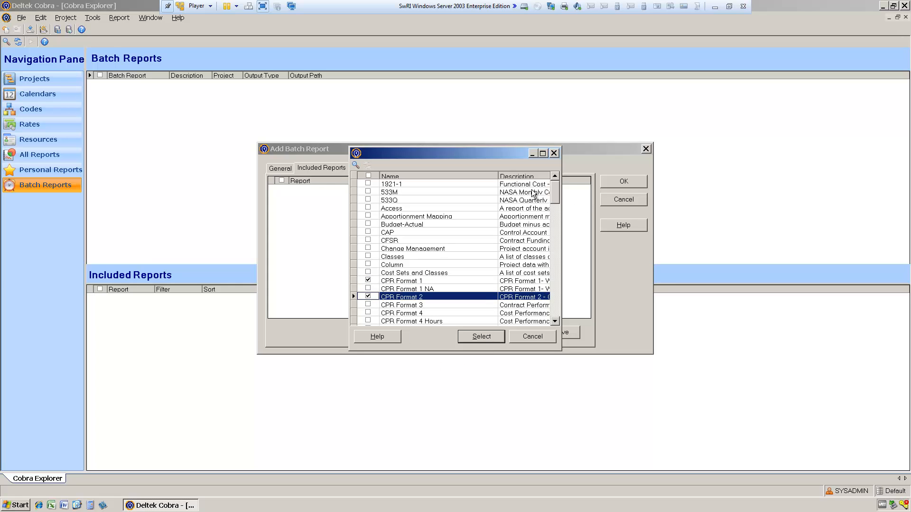
drag(559, 195, 556, 228)
click(368, 237)
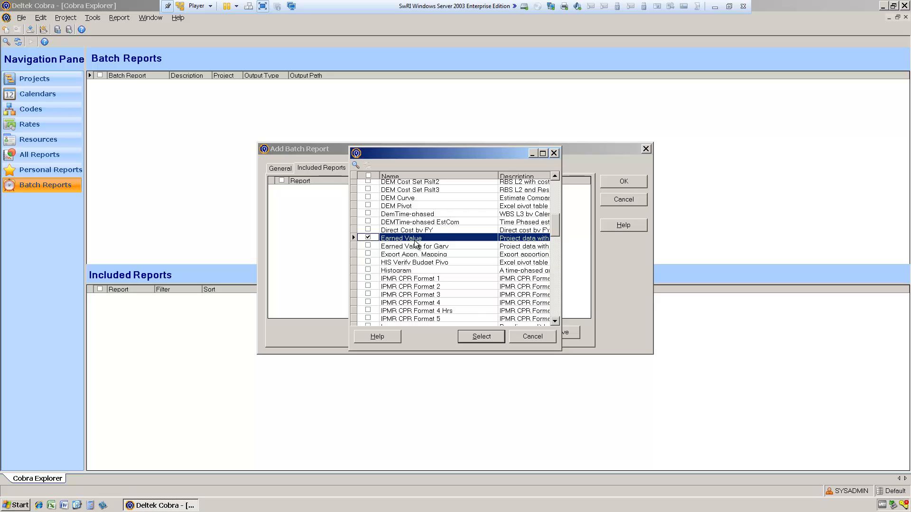
click(481, 336)
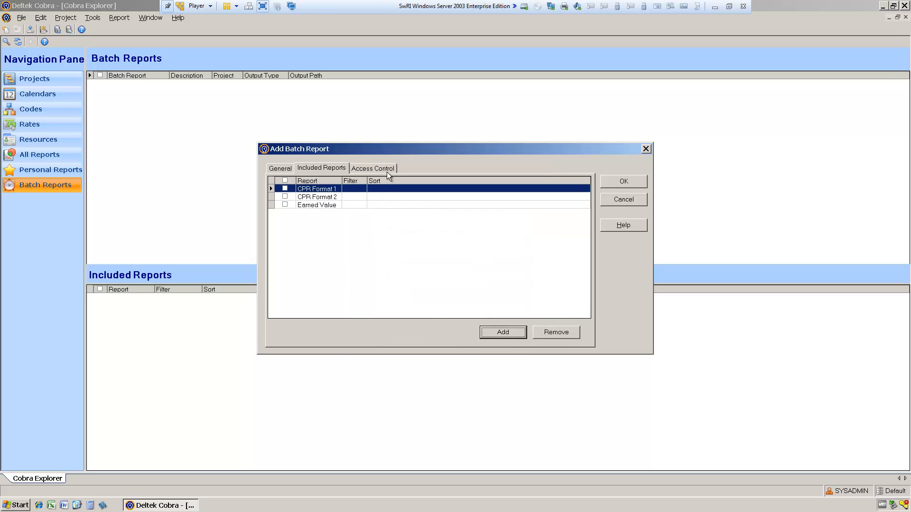
Step: Apply the first of the two CAM filters to the Earned Value report in the included reports
drag(368, 179, 411, 180)
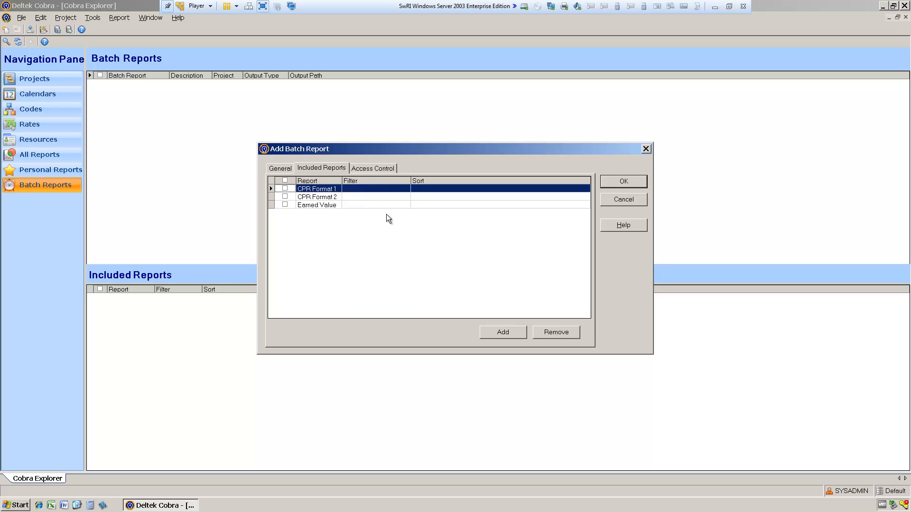
click(403, 201)
click(403, 206)
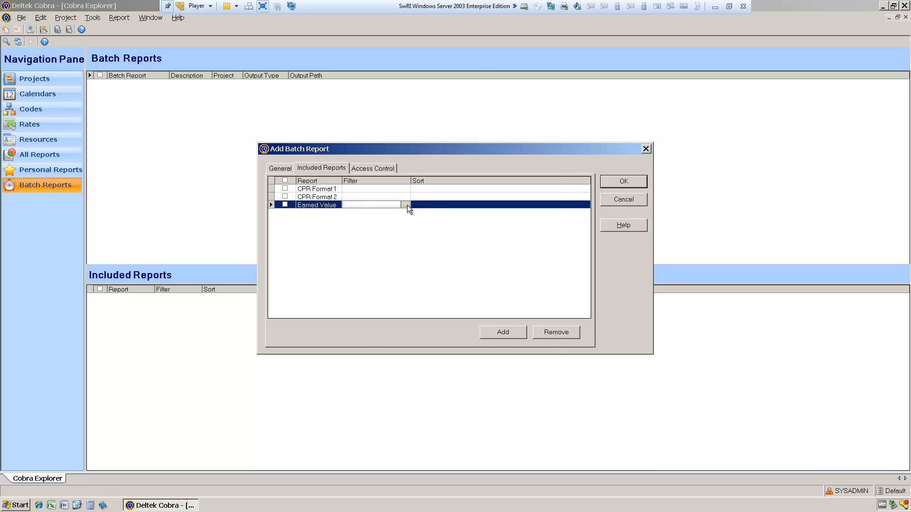
click(407, 205)
click(374, 232)
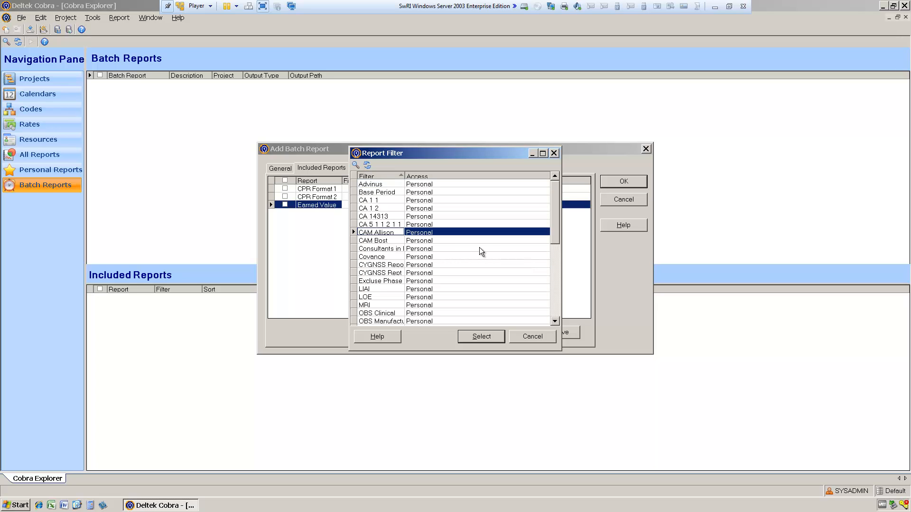
click(482, 336)
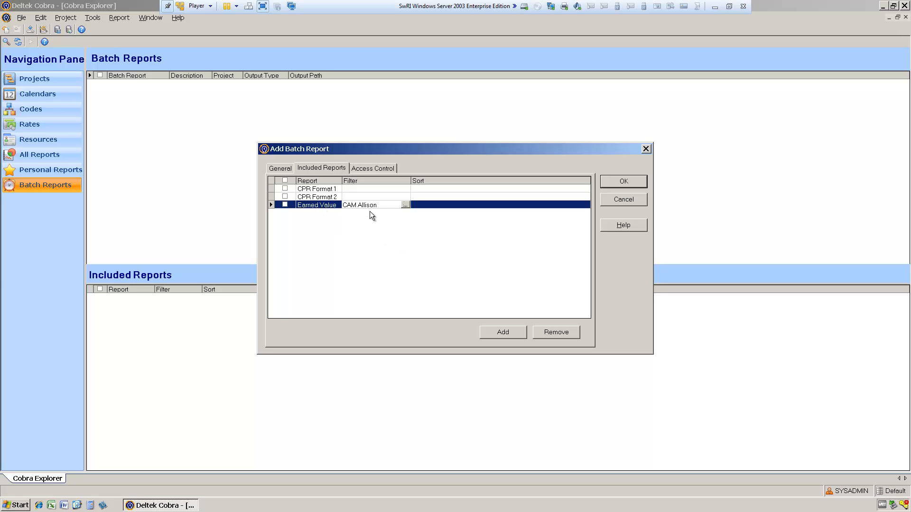
right_click(391, 229)
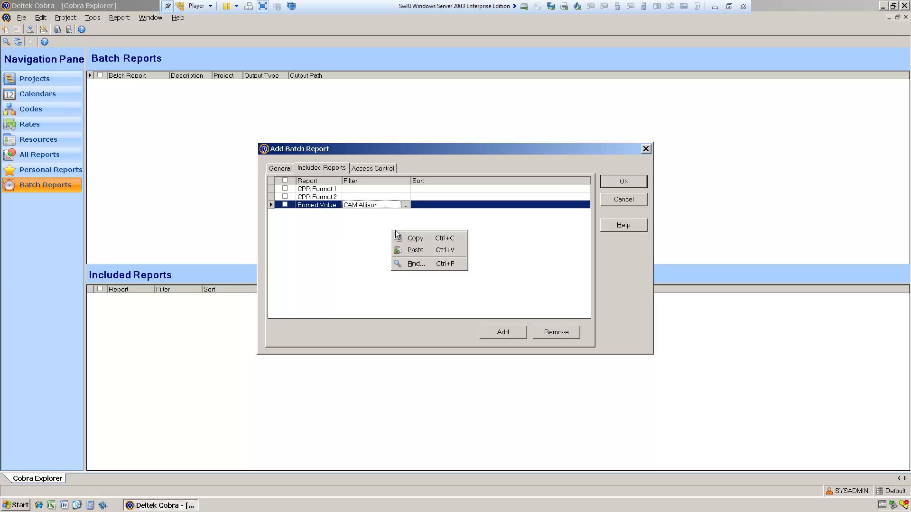
click(383, 226)
Step: Add a second Earned Value report to the batch and apply the second CAM filter to it
click(522, 333)
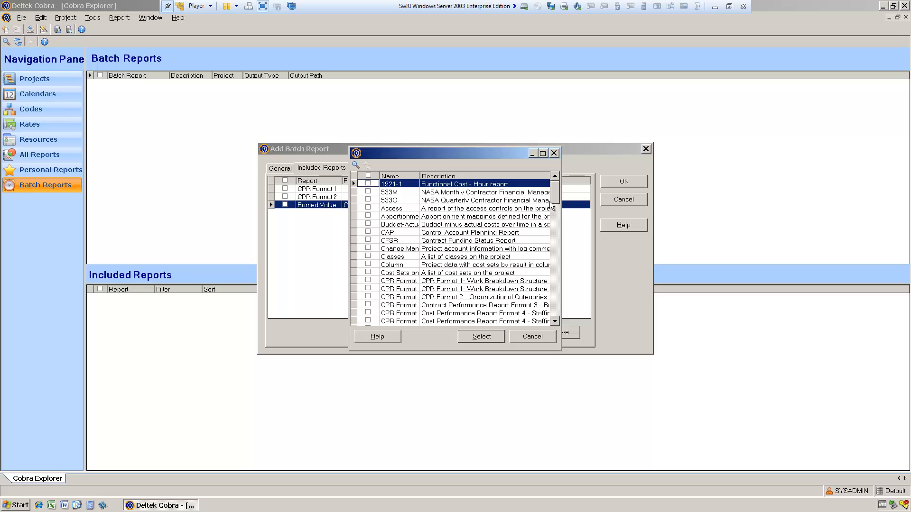
drag(555, 198, 554, 231)
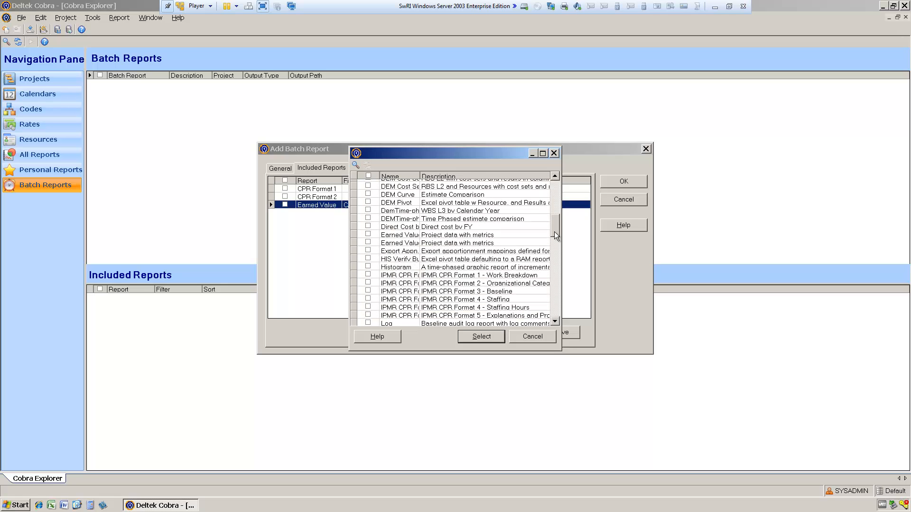
click(368, 234)
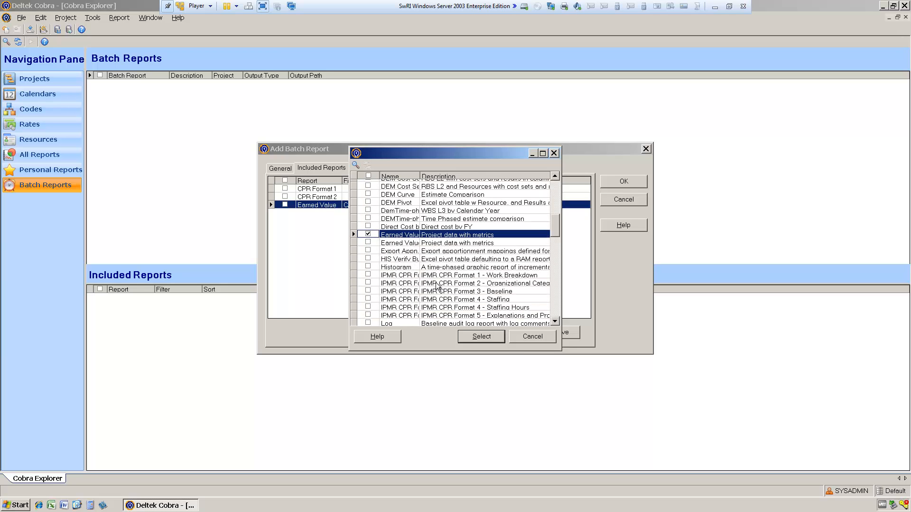
click(491, 338)
click(405, 213)
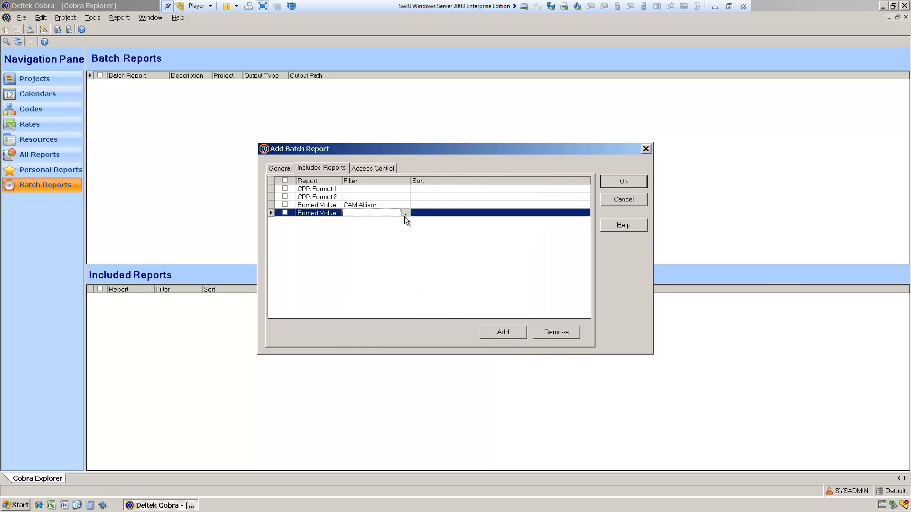
click(405, 213)
double_click(383, 241)
Step: Review the access control and general settings of the batch report, and save it
click(360, 171)
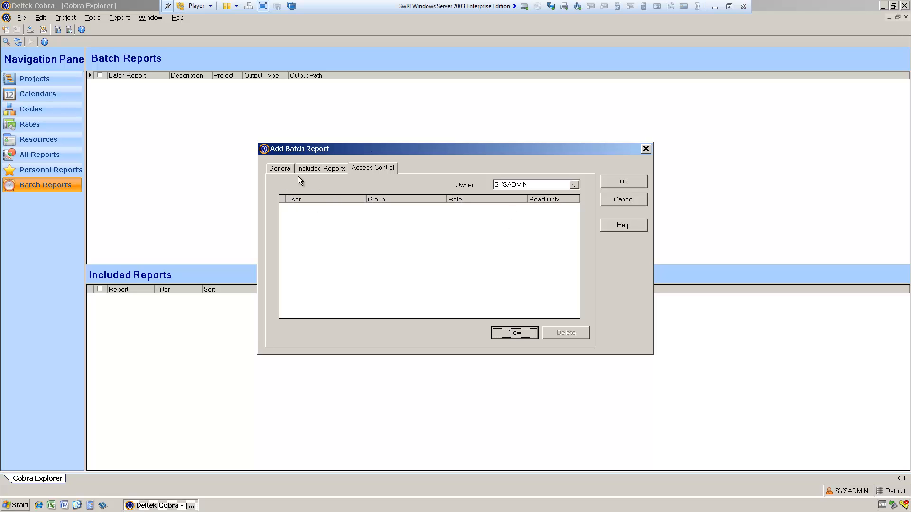
click(280, 169)
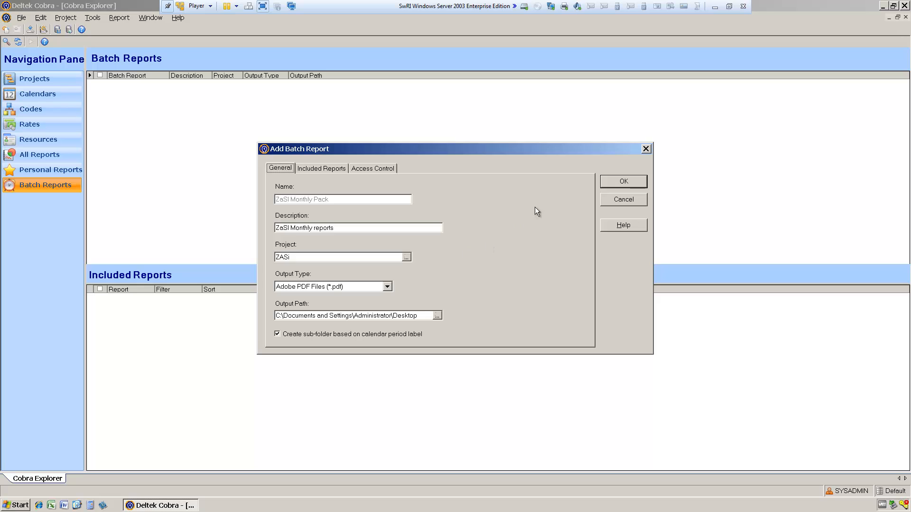
click(624, 182)
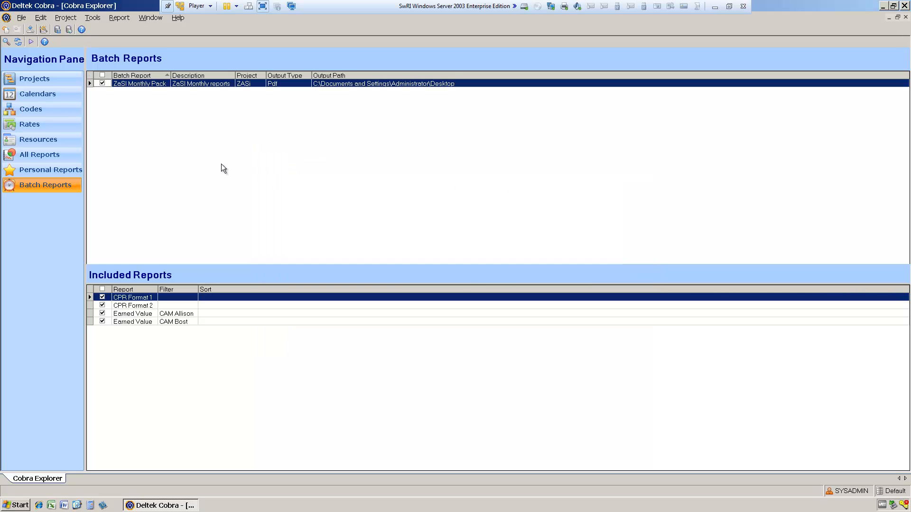
Step: Run the selected ZaSI Monthly Pack batch report
right_click(406, 143)
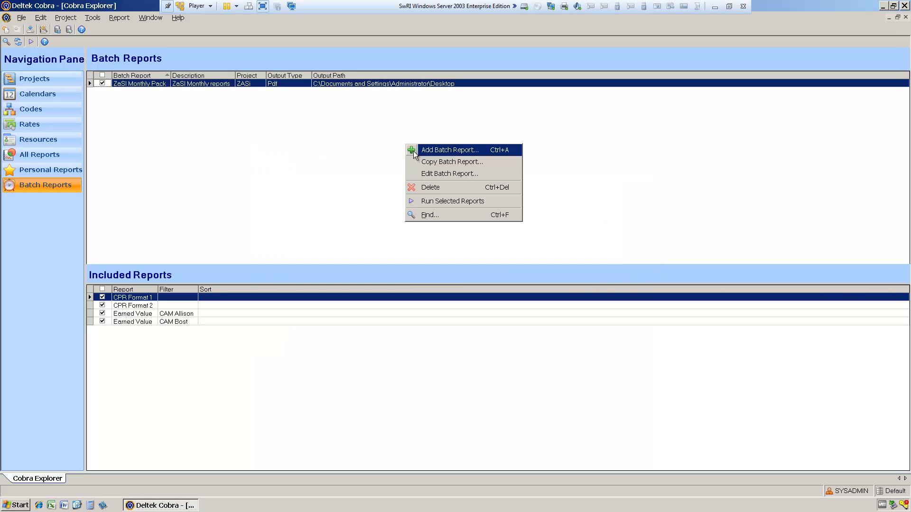
click(444, 200)
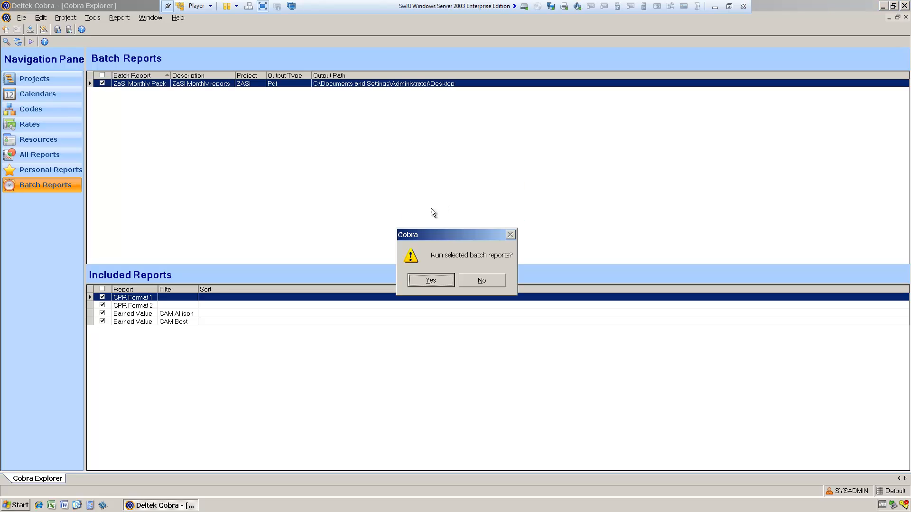
click(439, 279)
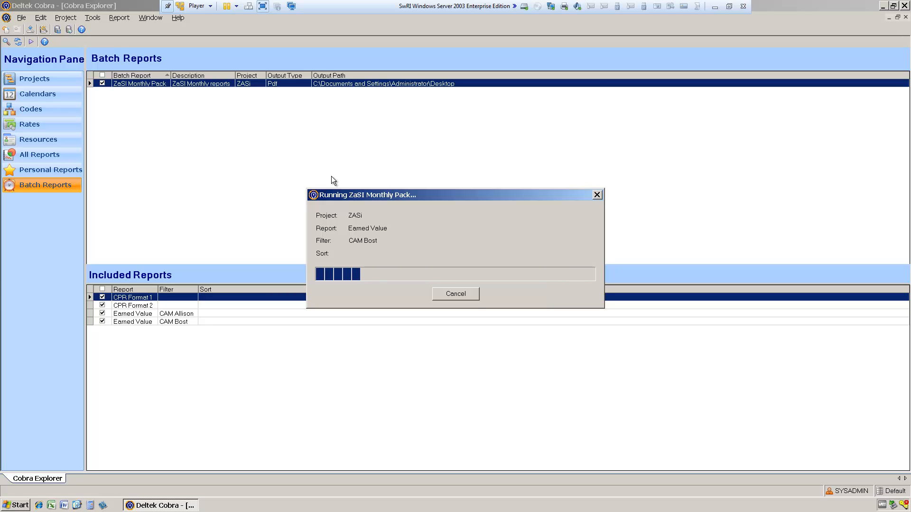
Step: Minimize Cobra, move the APR09 folder to a clear area of the desktop and open its ZASi subfolder
click(884, 6)
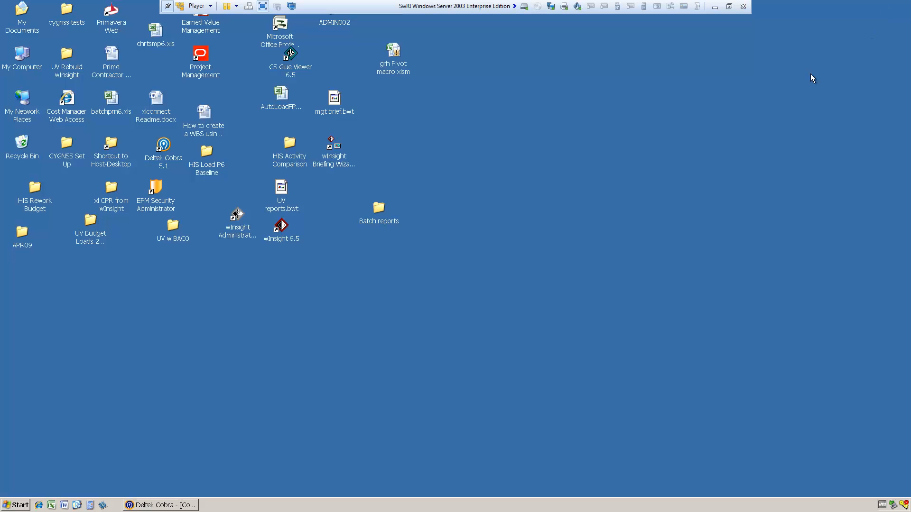
click(28, 232)
drag(549, 220, 571, 142)
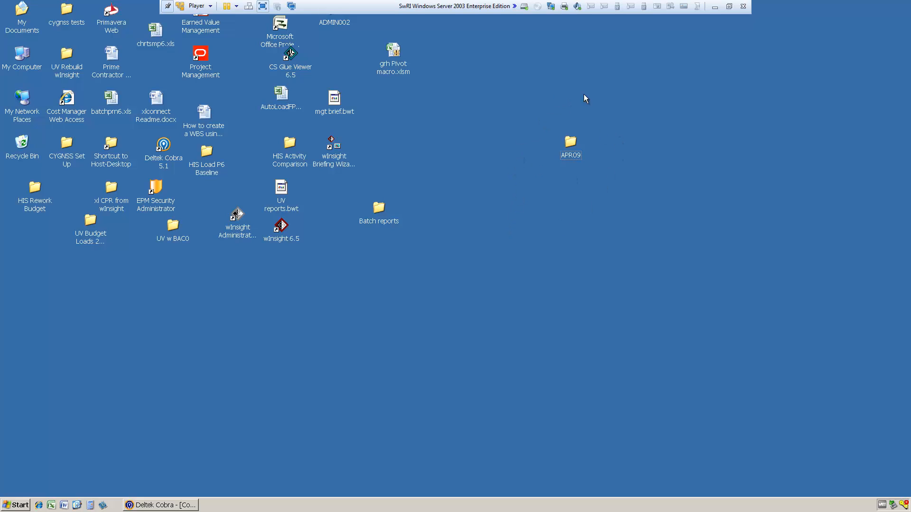
double_click(568, 140)
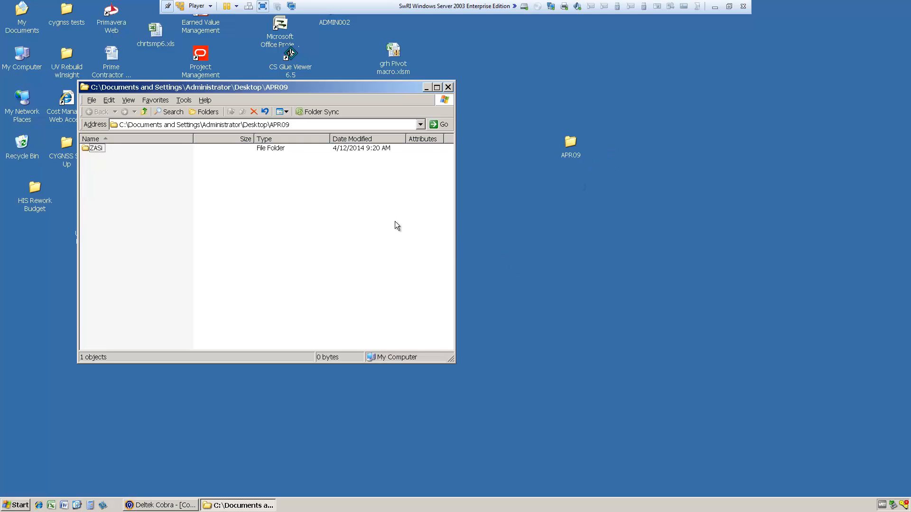
double_click(97, 148)
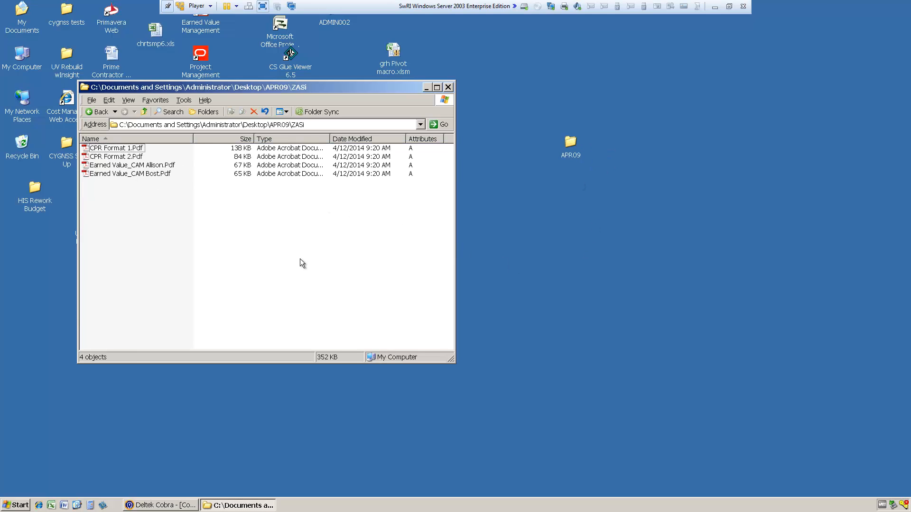
Step: View the first CAM's Earned Value PDF, close it and the ZASi folder, and return to Deltek Cobra
double_click(135, 166)
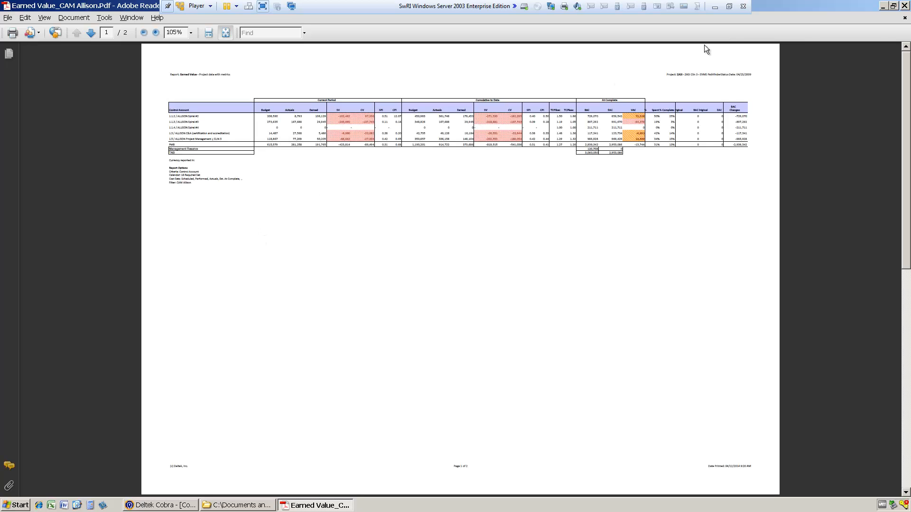
click(904, 6)
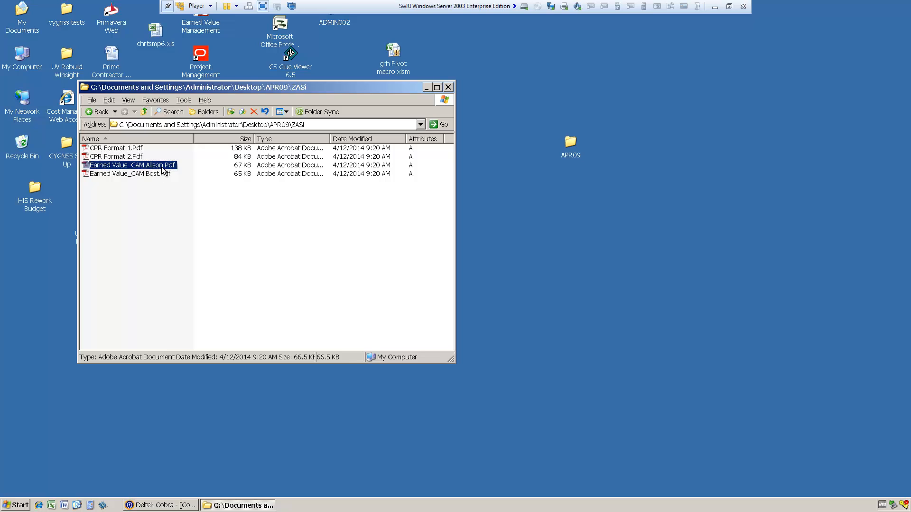
click(447, 87)
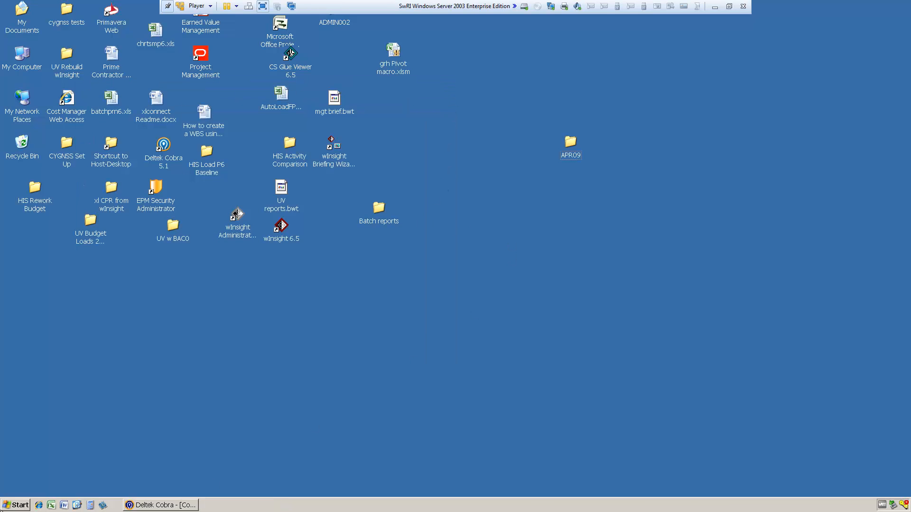
click(161, 506)
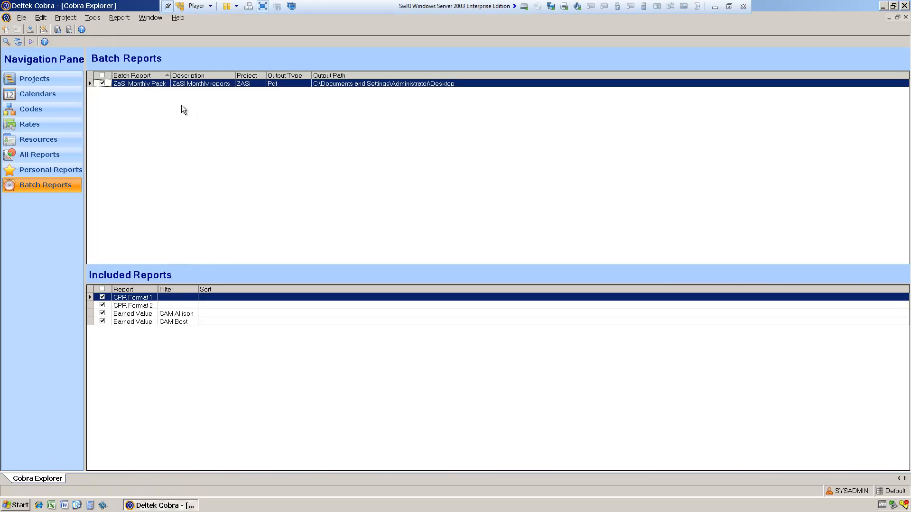
Step: Copy the ZaSI Monthly Pack batch report and name the copy YaSI Monthly Pack
right_click(208, 82)
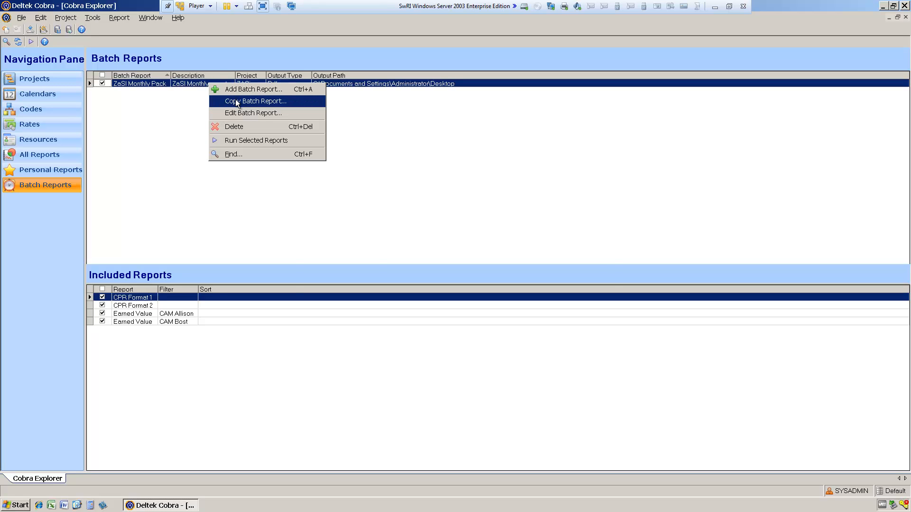
click(236, 101)
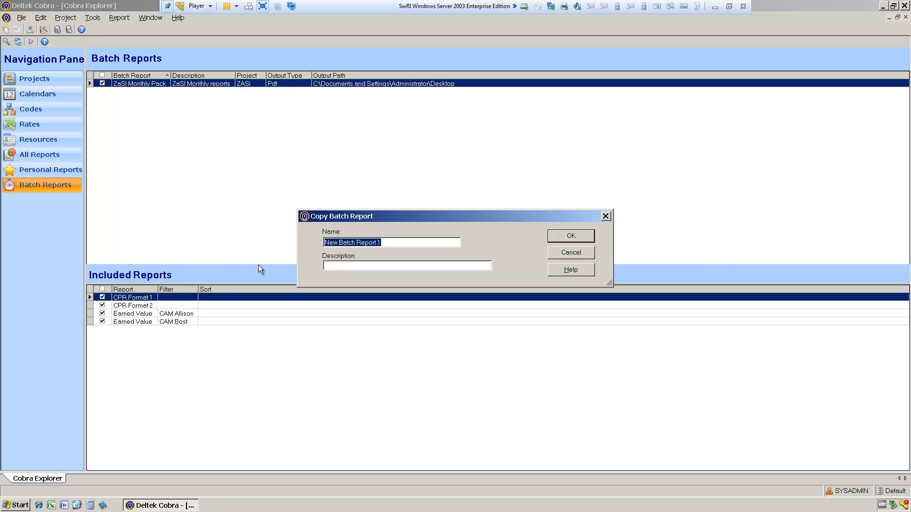
text(Ya)
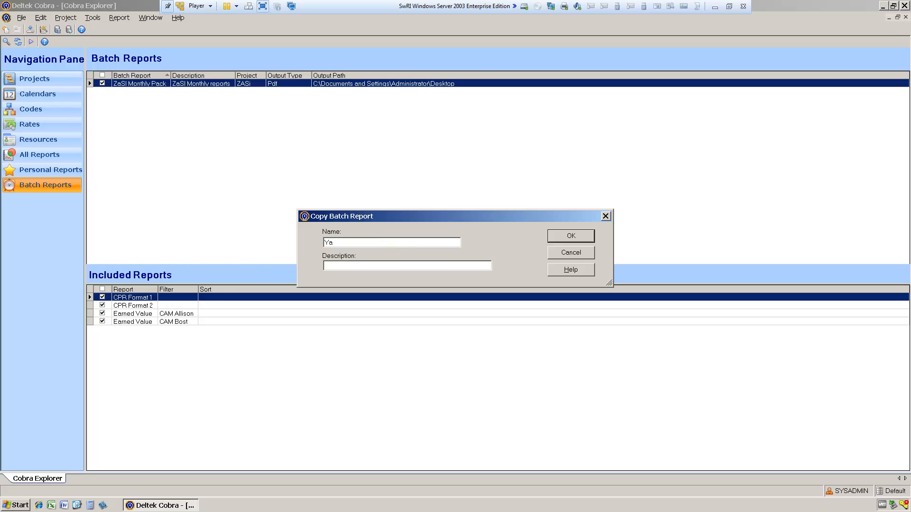
text(SI)
text(Monhtl)
key(BackSpace)
key(BackSpace)
key(BackSpace)
text(tly PackYaSI Montjl;y)
Step: Give the copied batch report the description "YaSI Monthy reports" and create it
key(BackSpace)
key(BackSpace)
text(hy reports)
click(573, 237)
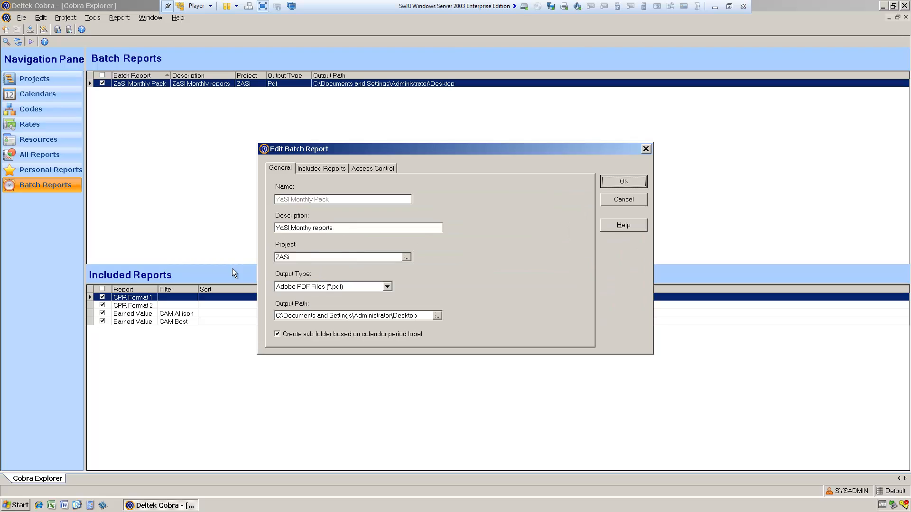
Step: Change the copied batch report's project to YaSI, the YaSI Demo Project
click(407, 257)
scroll(547, 295, down, 6)
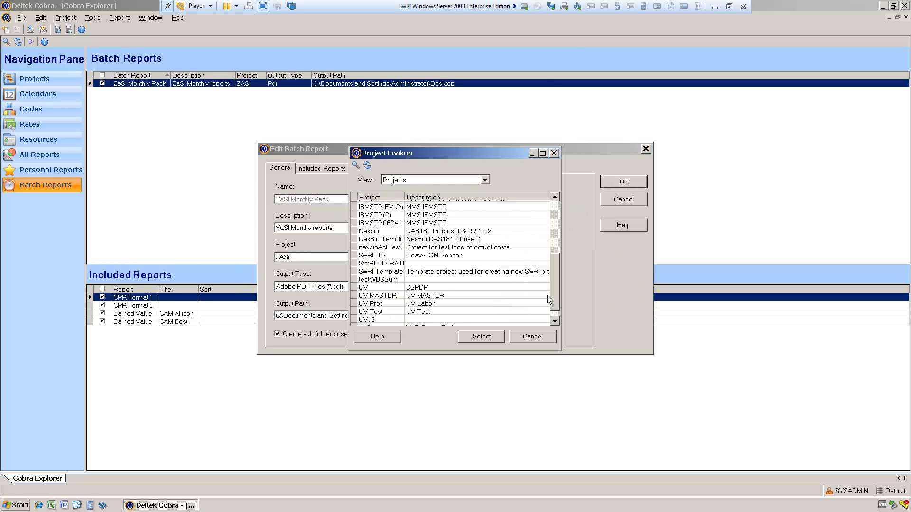
click(378, 322)
click(388, 314)
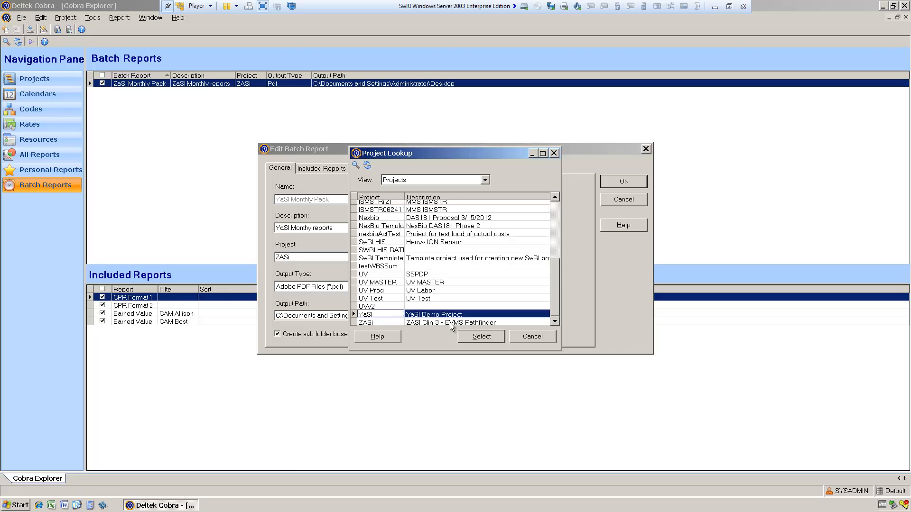
click(481, 337)
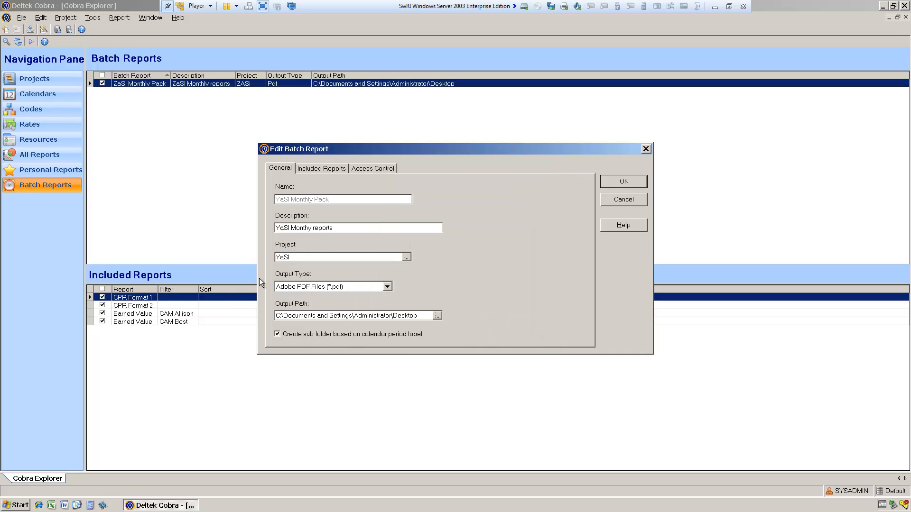
Step: Review the copy's included reports and the first Earned Value report's filter, save the copy, and select the YaSI Monthly Pack batch
click(337, 169)
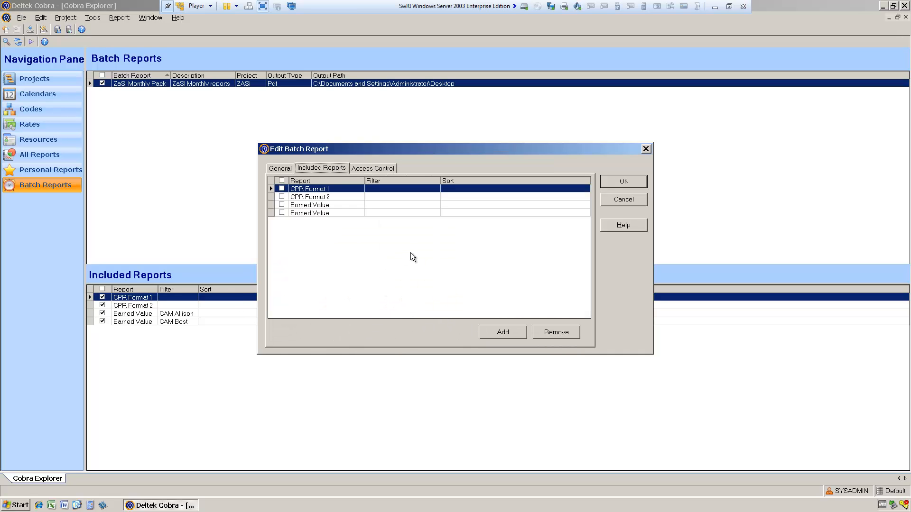
click(404, 205)
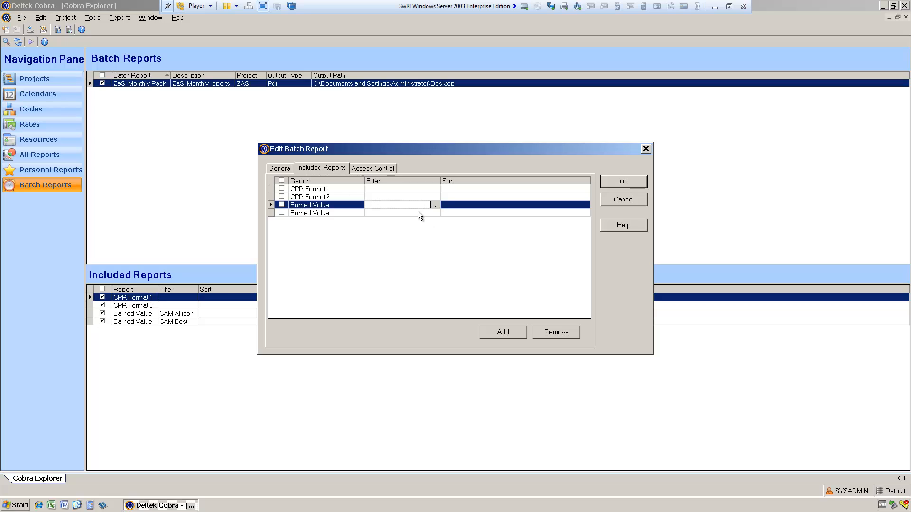
click(627, 182)
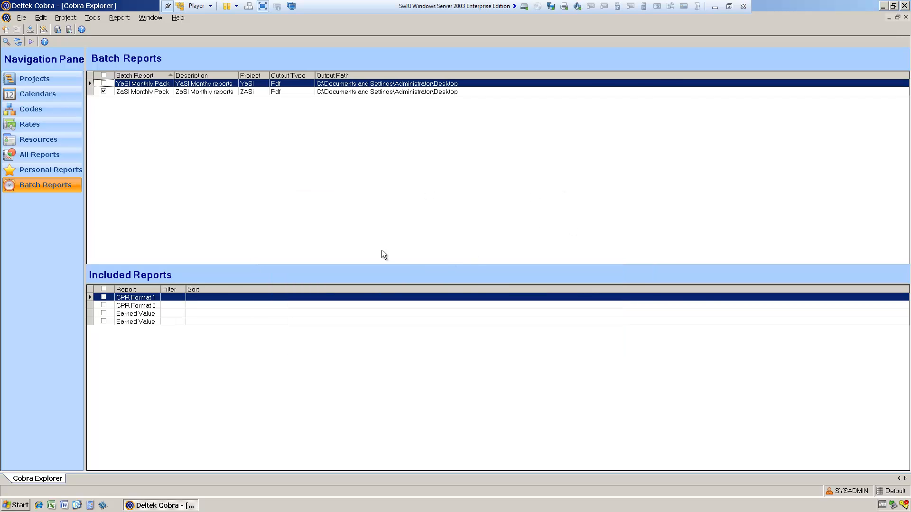
click(103, 83)
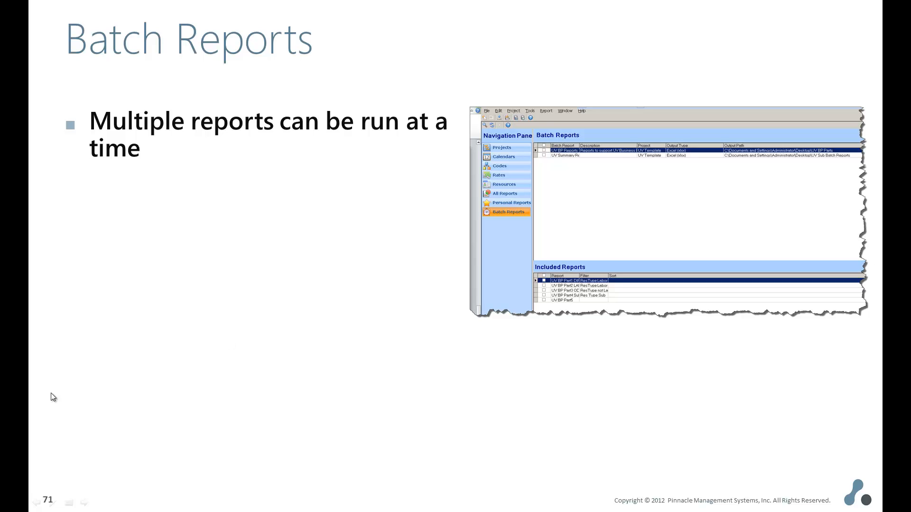
click(332, 243)
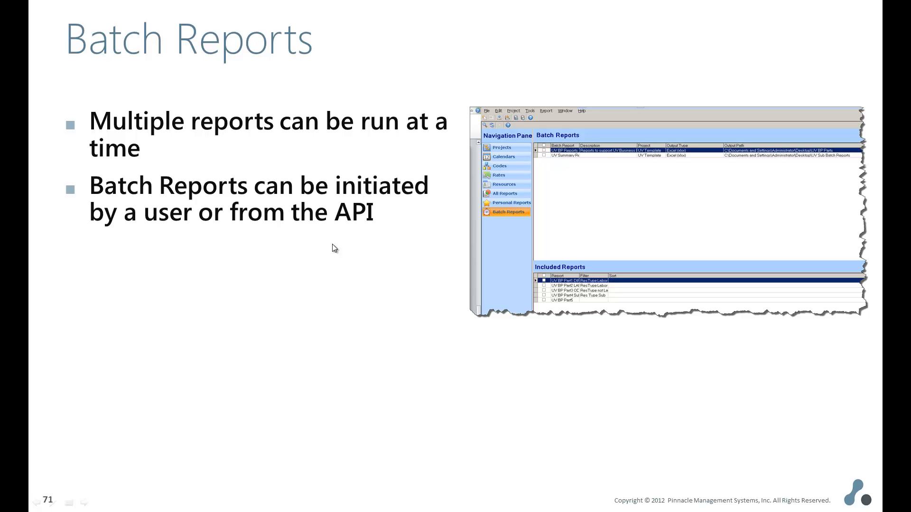